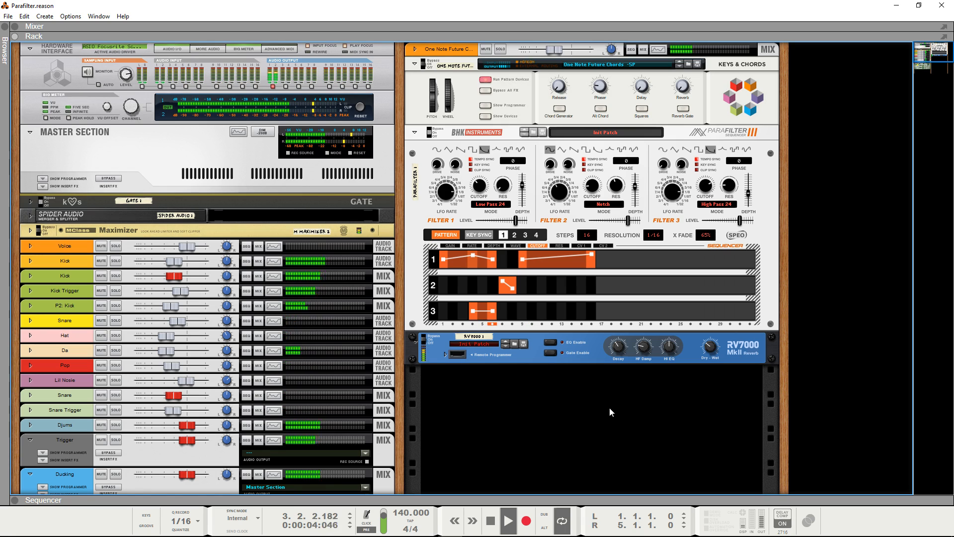
Replace the Parafilter in the rack with a fresh Parafilter III Sequencer between the One Note Future Chords device and the RV7000.
click(716, 133)
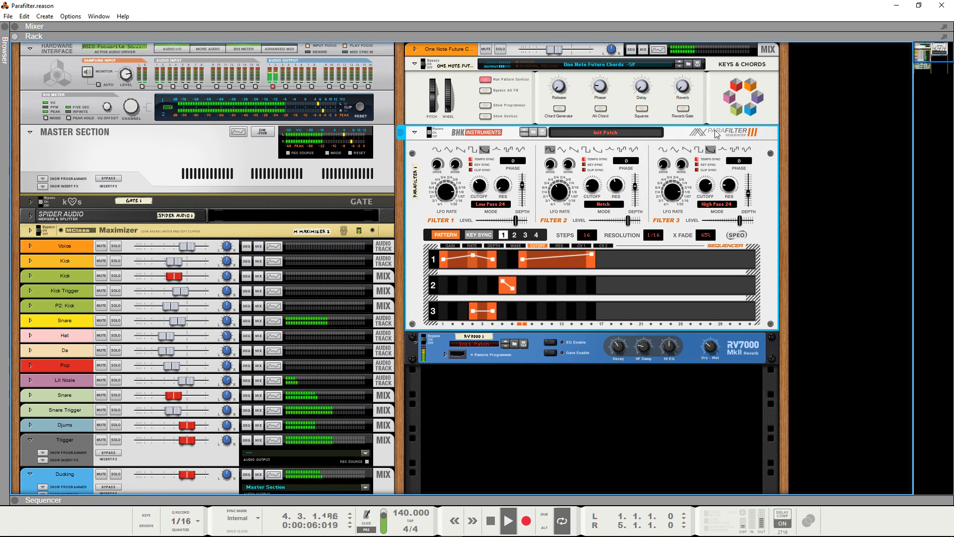
key(Delete)
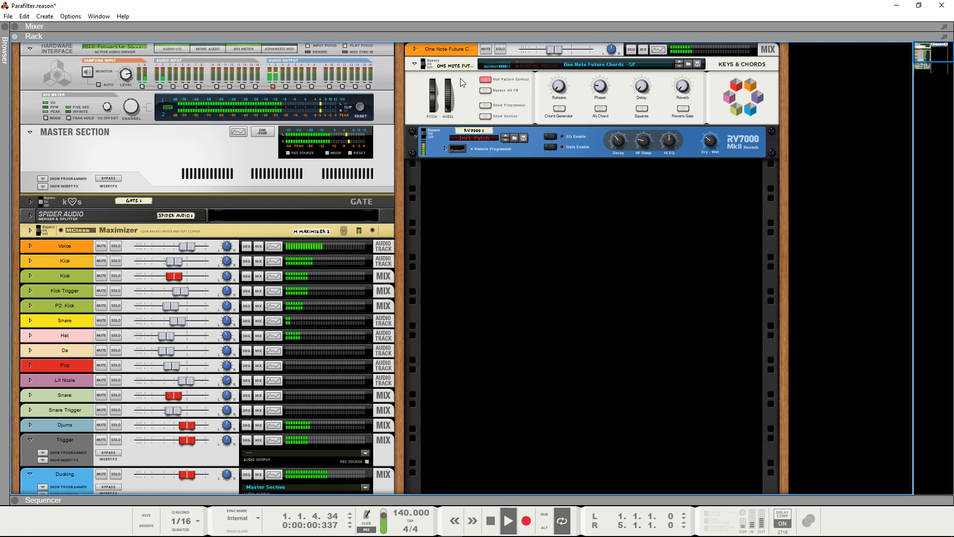
click(4, 49)
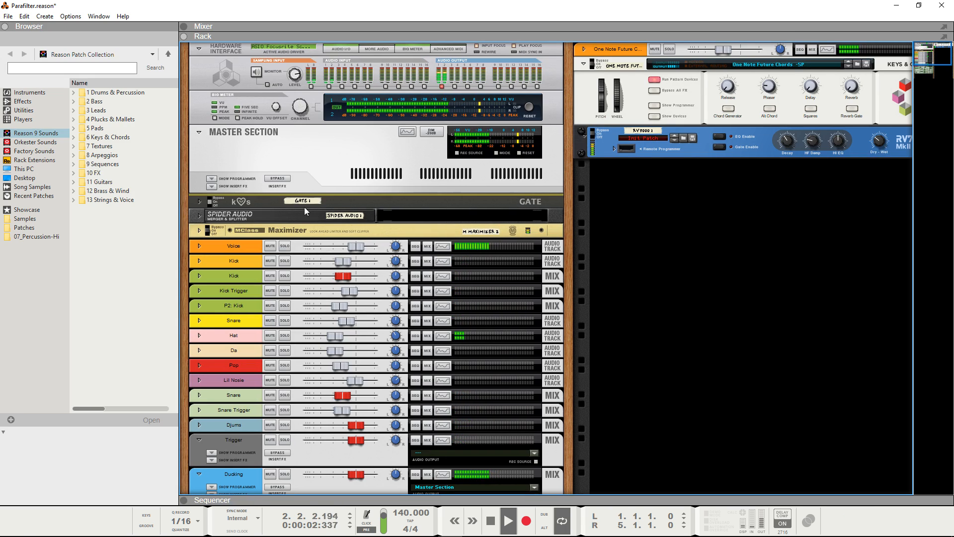
click(22, 101)
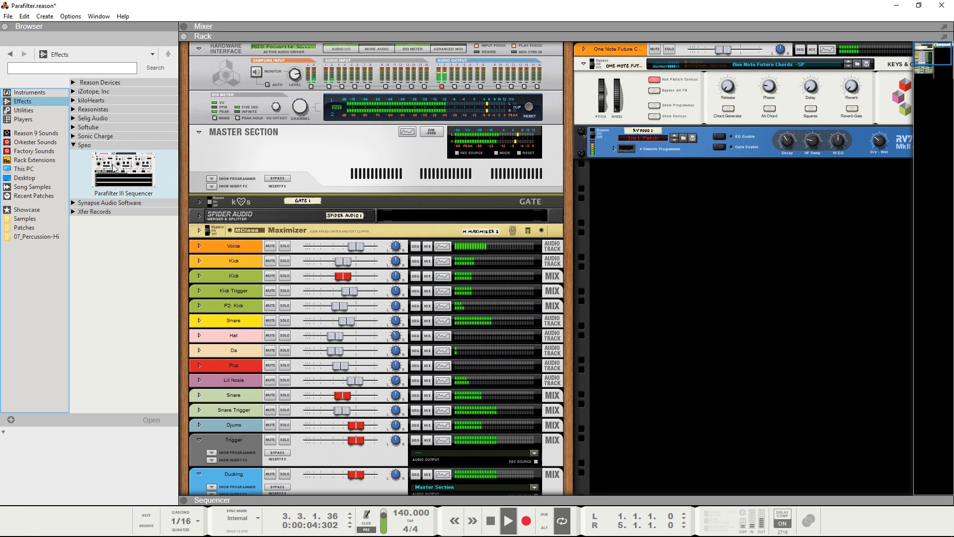
drag(114, 173, 615, 120)
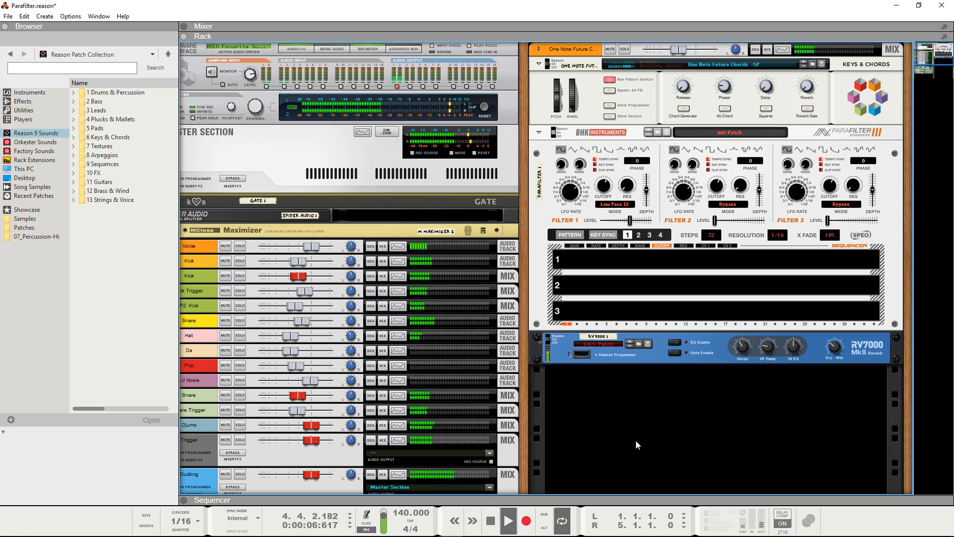
Set Filter 1 to Low Pass 24 with an Exponential LFO wave, increased LFO depth and a level of about 7.65 dB.
click(634, 222)
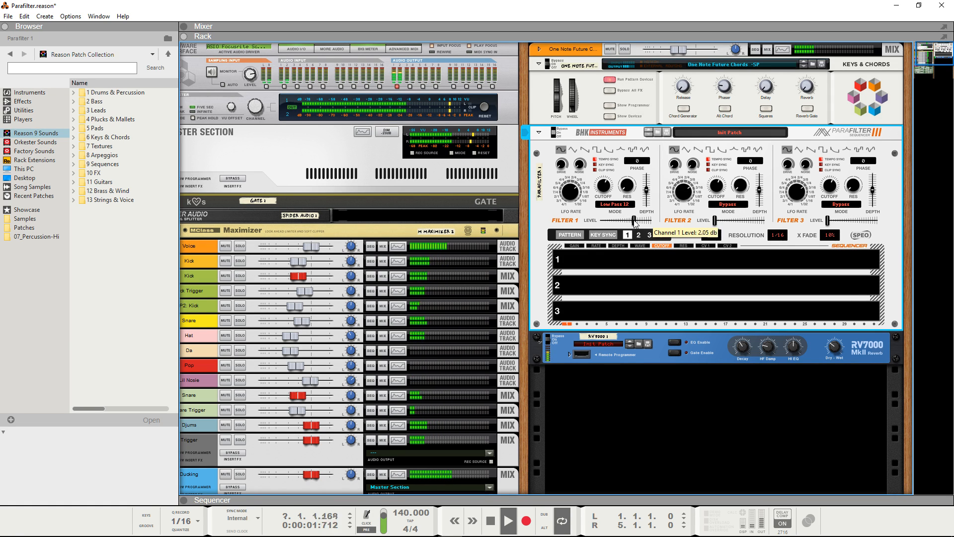
drag(634, 221, 638, 222)
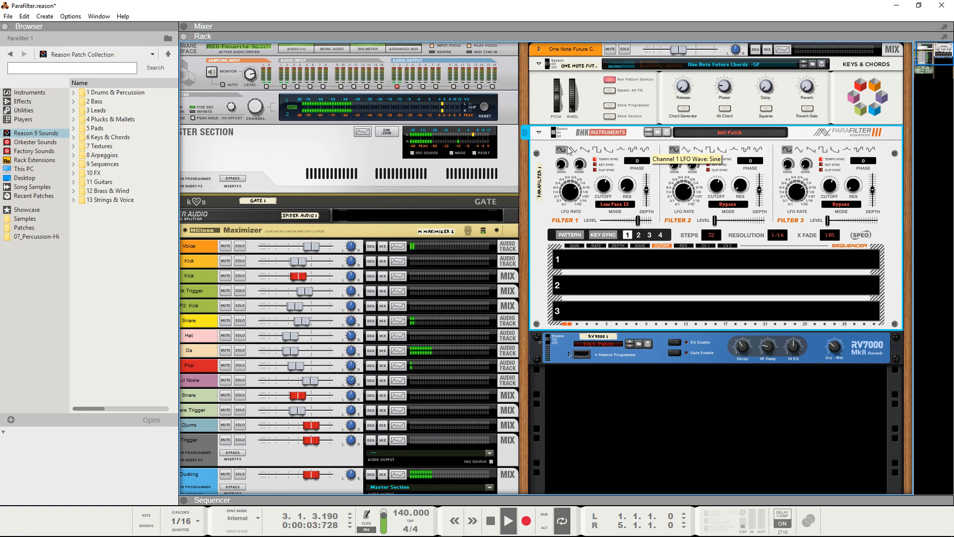
click(607, 150)
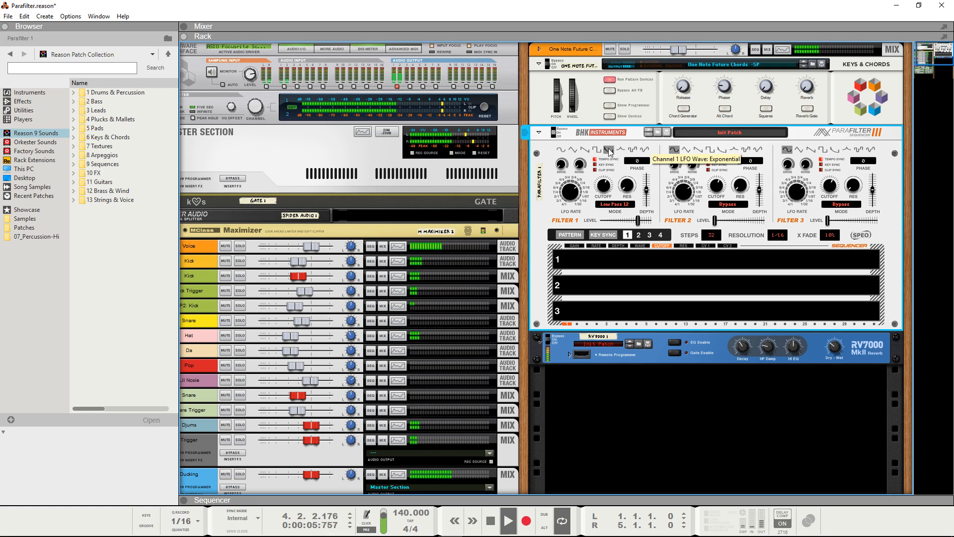
click(607, 149)
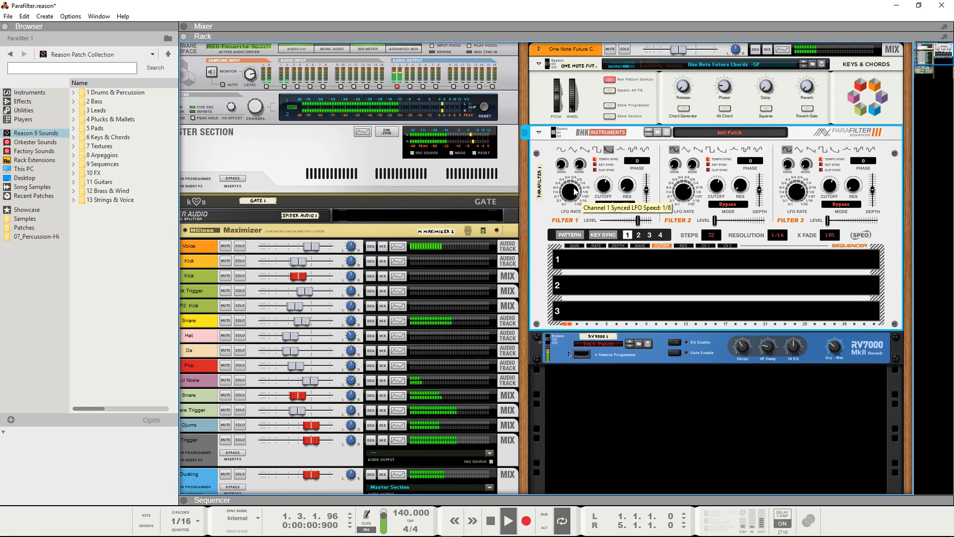
drag(648, 193, 649, 194)
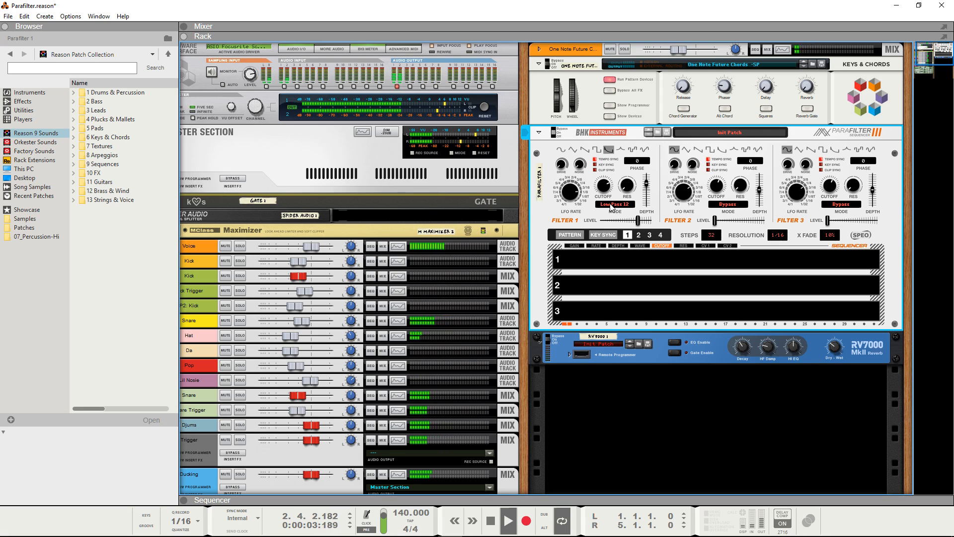
click(613, 205)
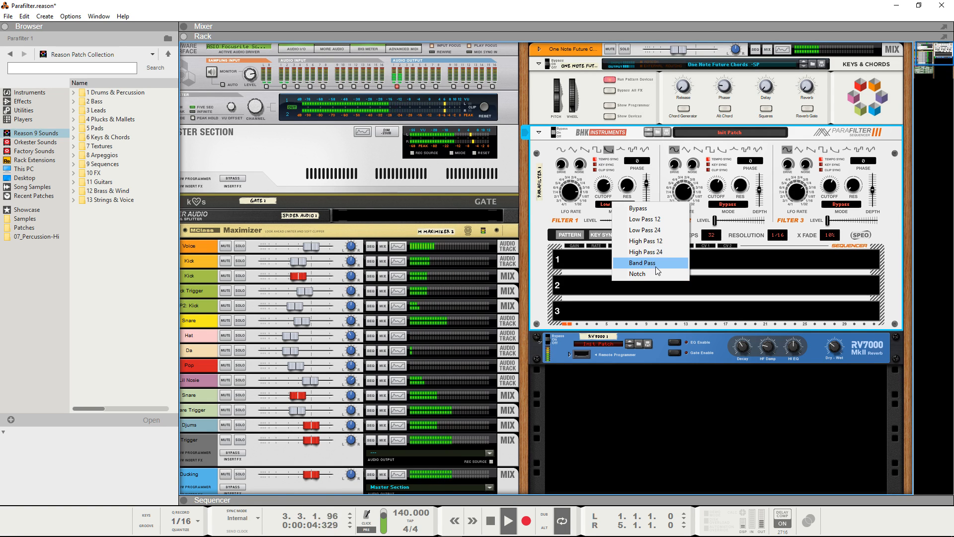
click(655, 230)
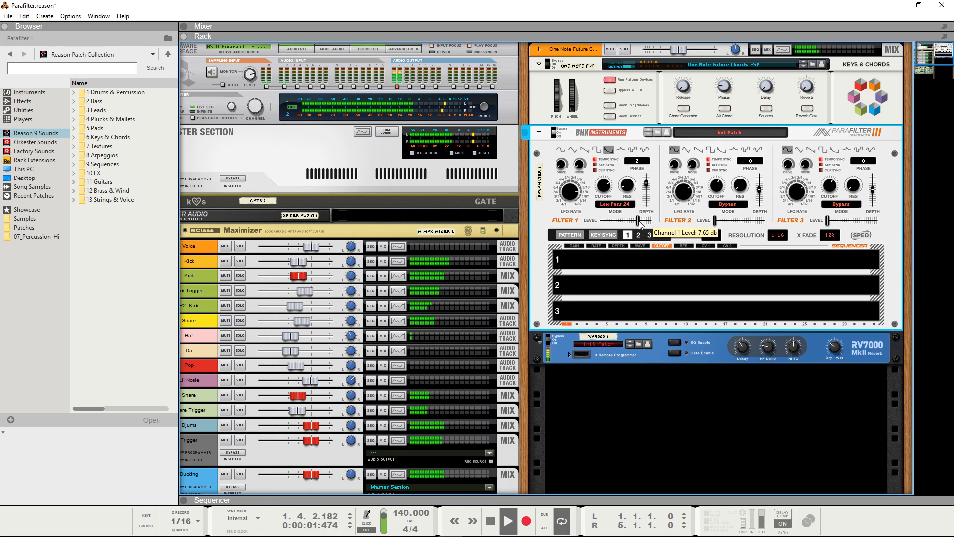
Set Filter 2 to Notch mode with an LFO depth of 37% and a level of about 2.15 dB.
click(733, 205)
click(747, 275)
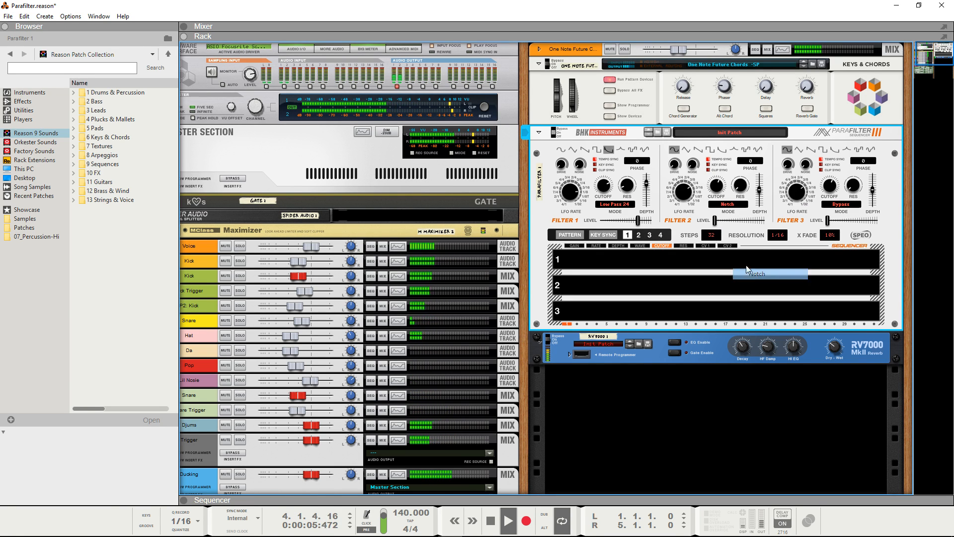
drag(715, 222, 750, 222)
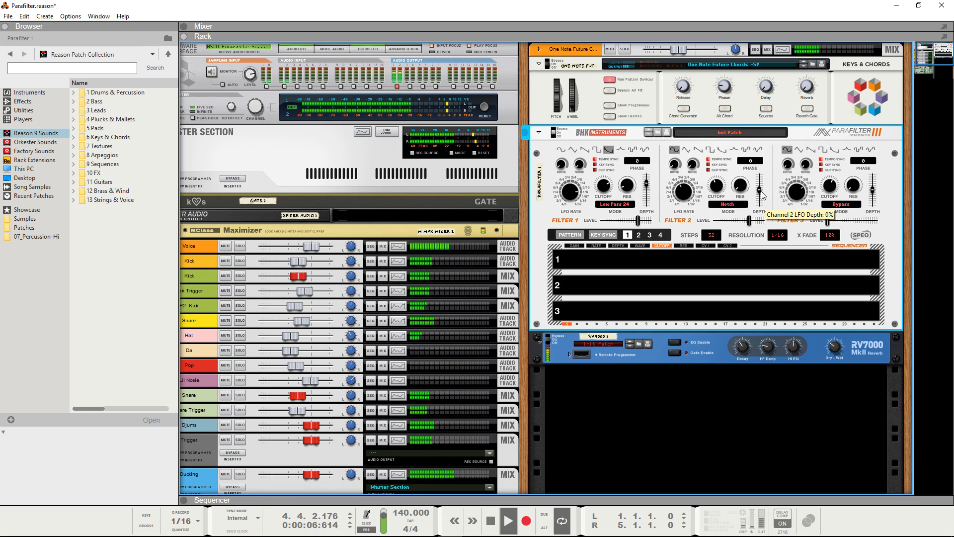
drag(759, 189, 761, 186)
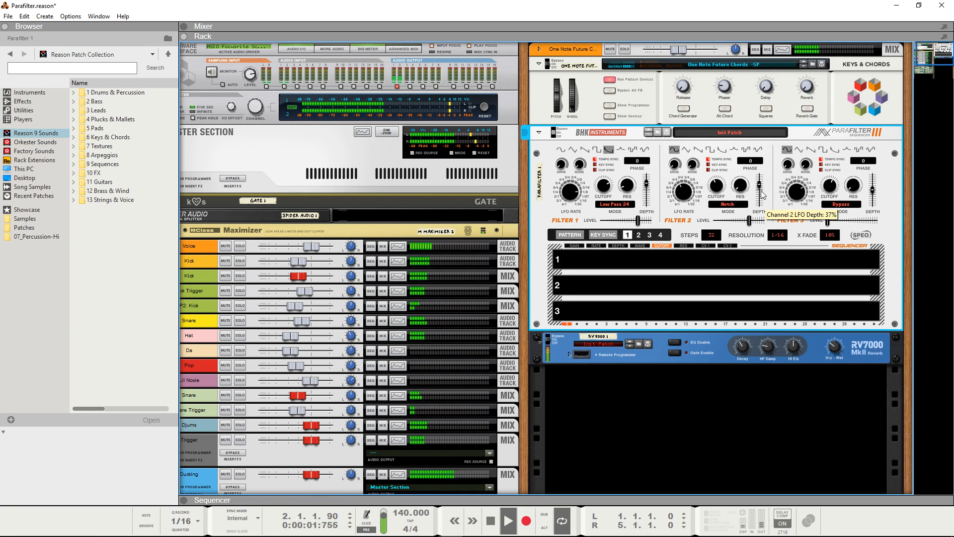
mouse_move(749, 222)
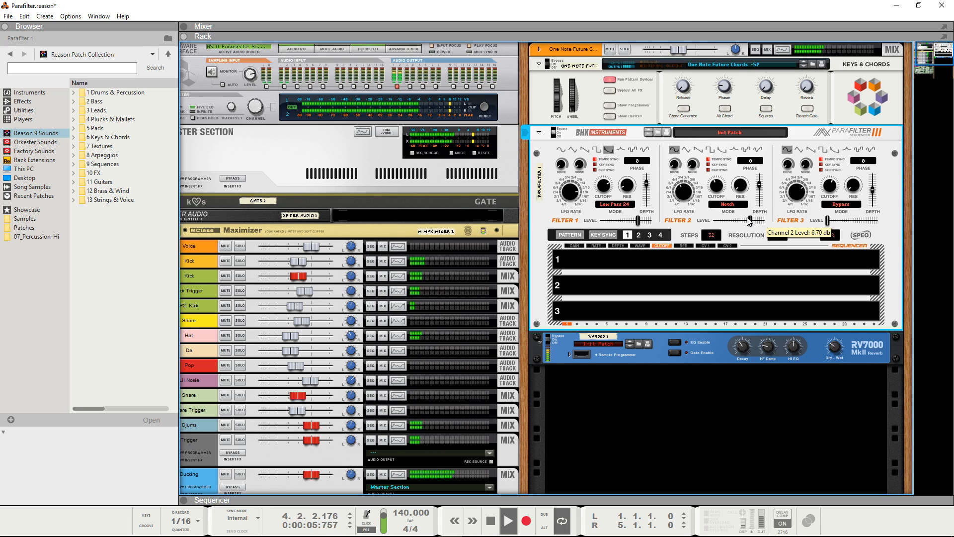
mouse_move(746, 185)
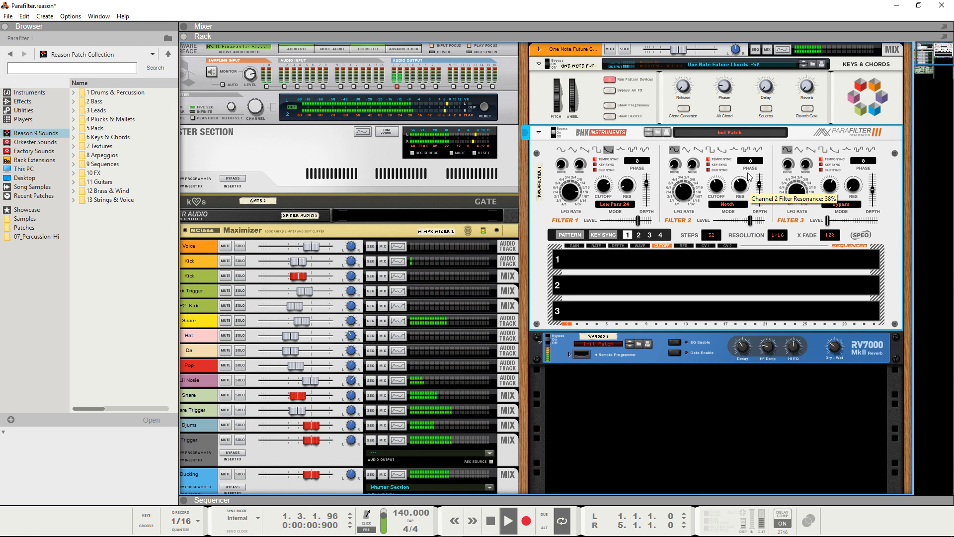
drag(749, 221, 746, 222)
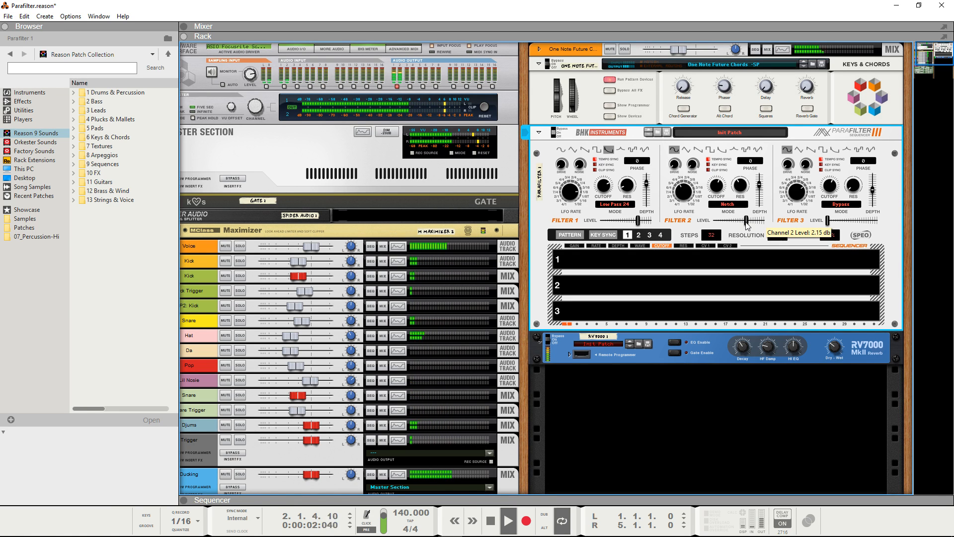
Set Filter 3 to High Pass 24, raise its level, choose its third LFO wave shape and lower its LFO depth below the centre.
click(831, 211)
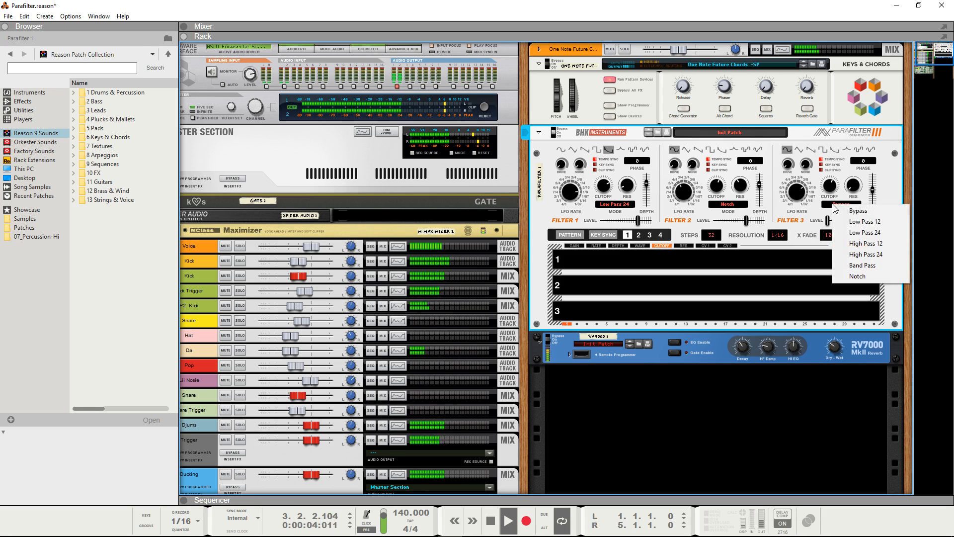
click(867, 254)
drag(831, 220, 863, 222)
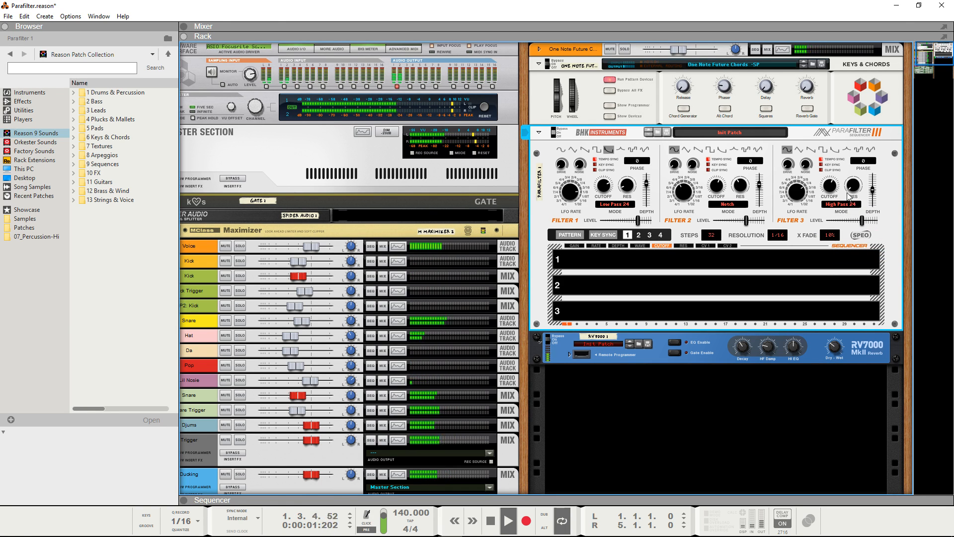
click(810, 149)
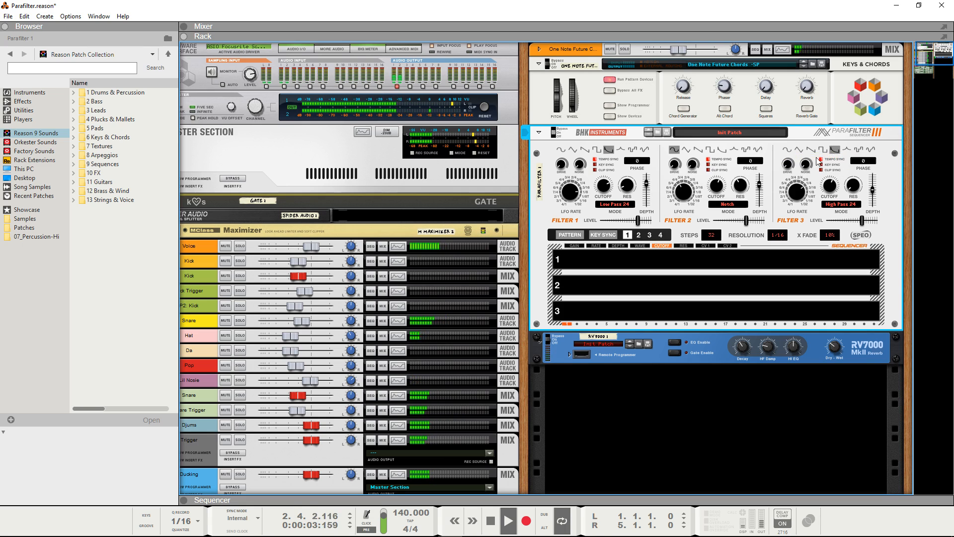
drag(873, 192, 855, 176)
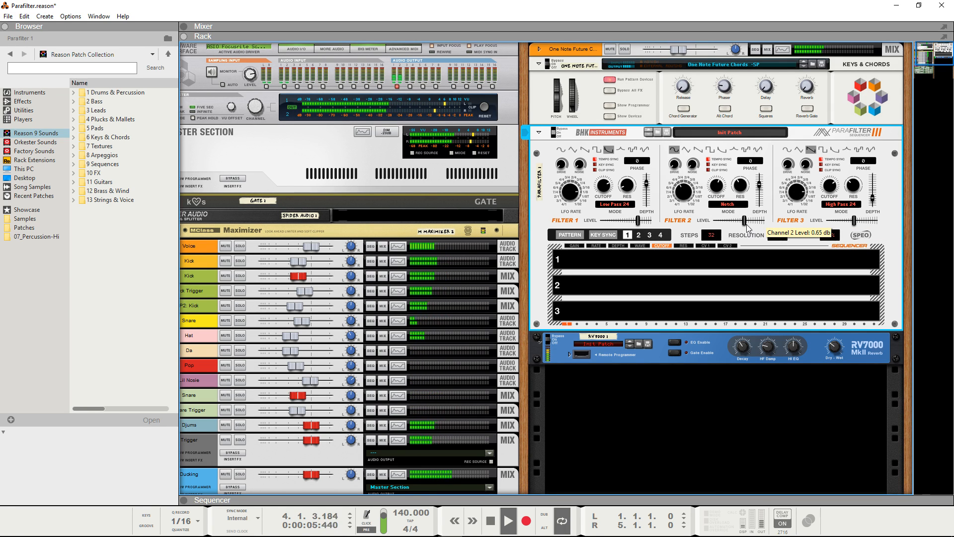
Enable the Parafilter's pattern sequencer and set the pattern length to 16 steps.
click(690, 400)
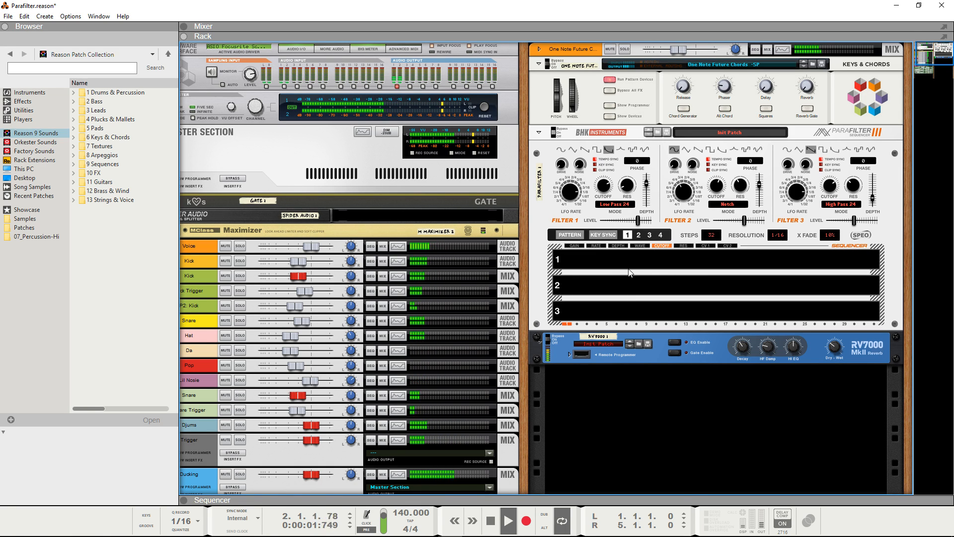
click(567, 237)
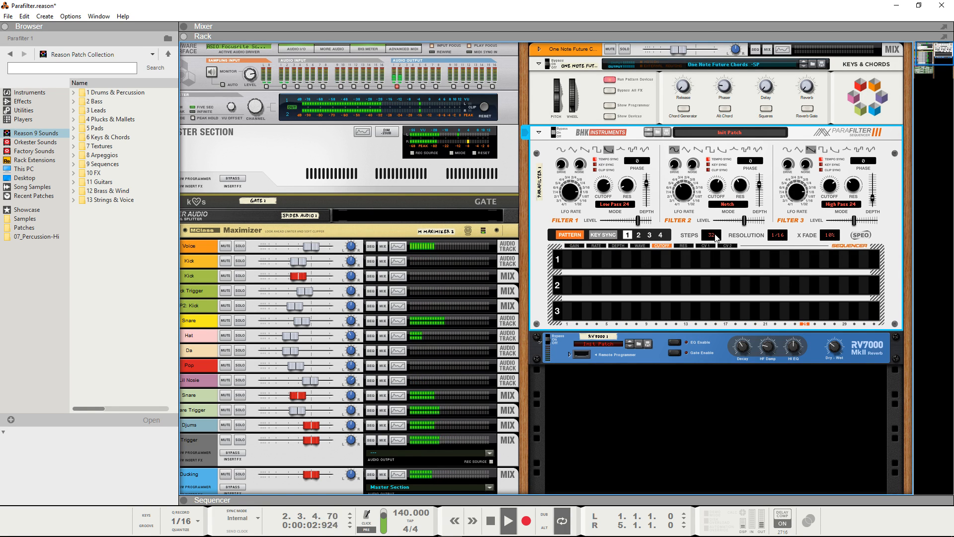
drag(716, 237, 711, 309)
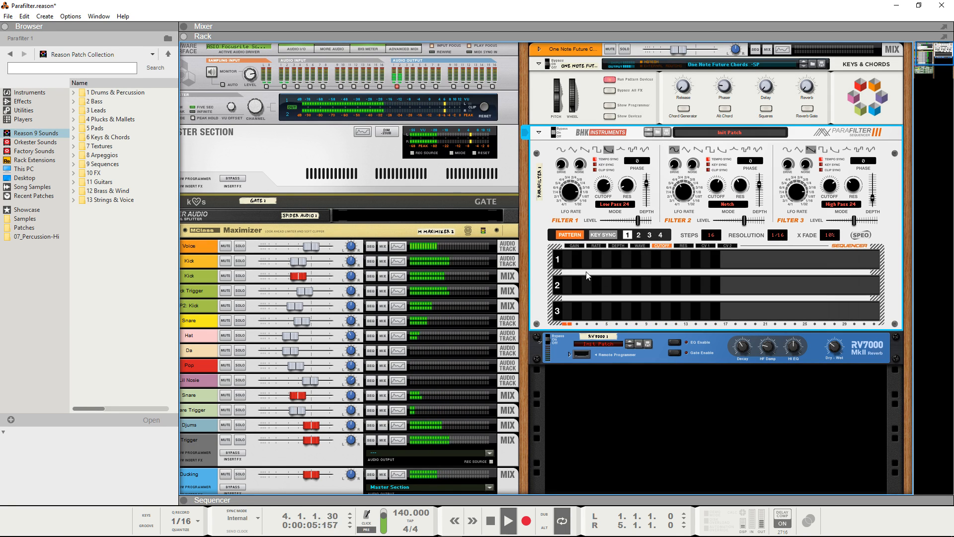
Draw pattern steps 1–6 and 9–16 in lane 1 and steps 7–8 in lane 2, and raise Filter 2's level.
drag(569, 265, 637, 267)
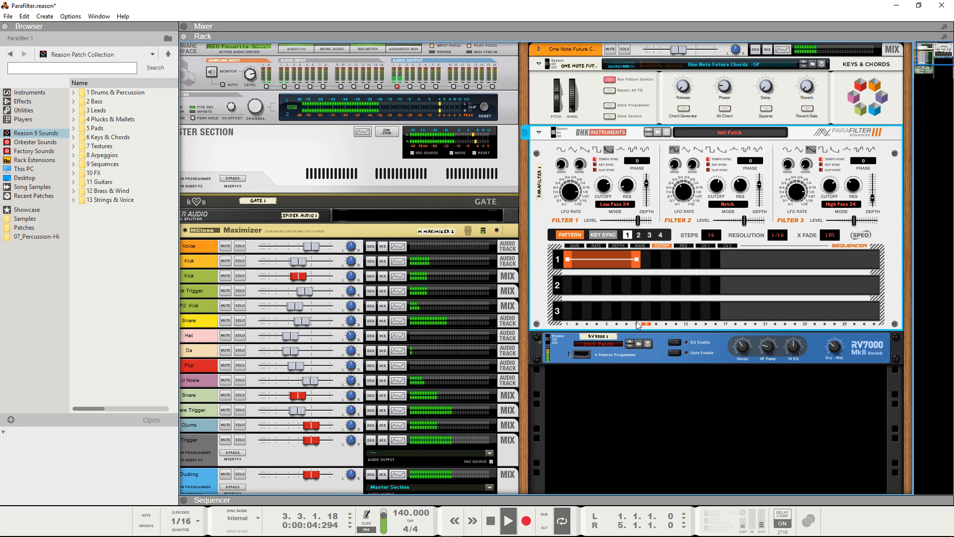
mouse_move(641, 223)
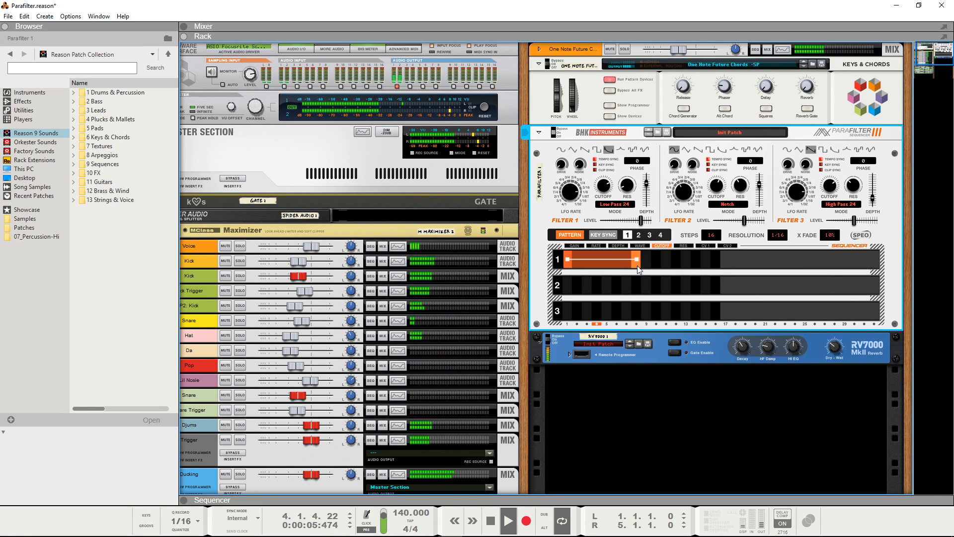
drag(636, 265, 636, 284)
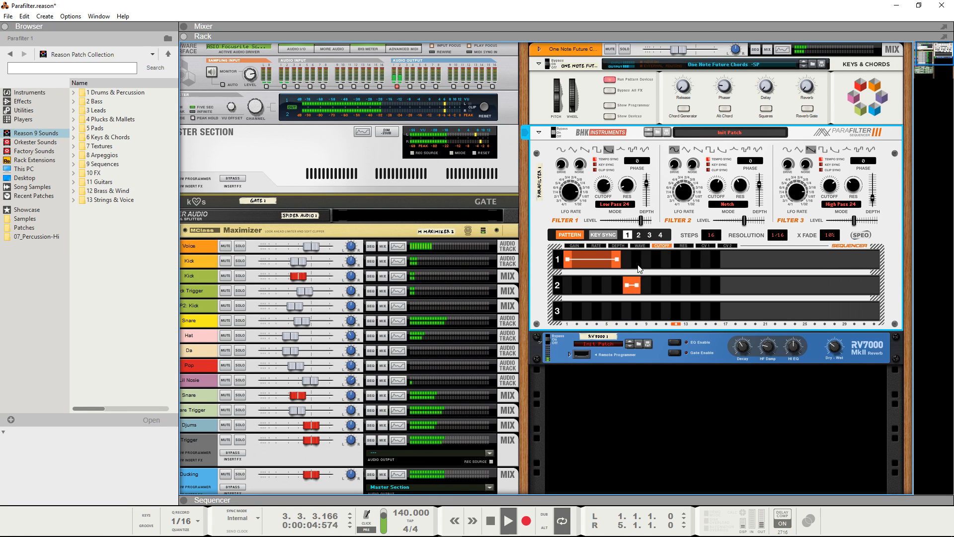
drag(644, 264, 710, 267)
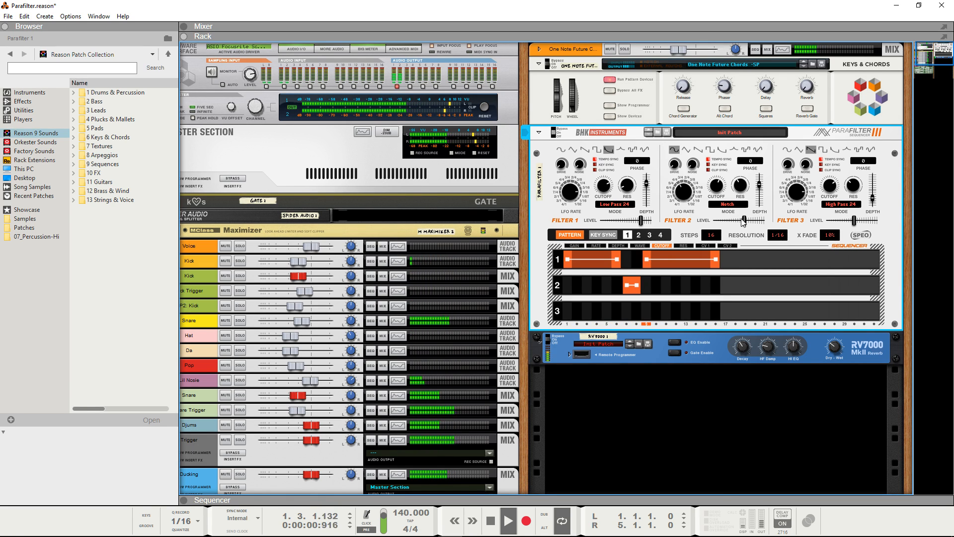
drag(744, 222, 749, 222)
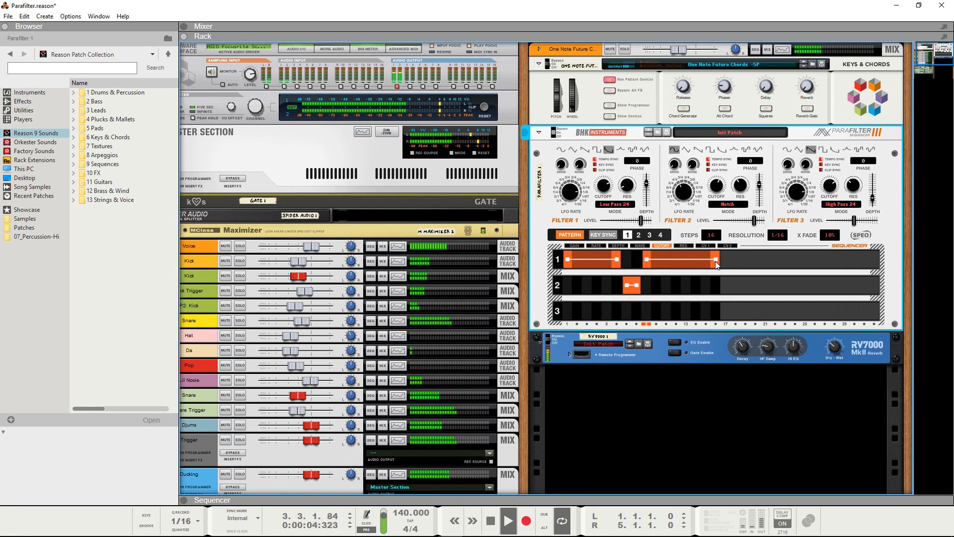
Shape the cutoff curves of both lane 1 segments into rising ramps by raising their end points and lowering their start points.
drag(716, 258, 716, 256)
drag(615, 260, 618, 255)
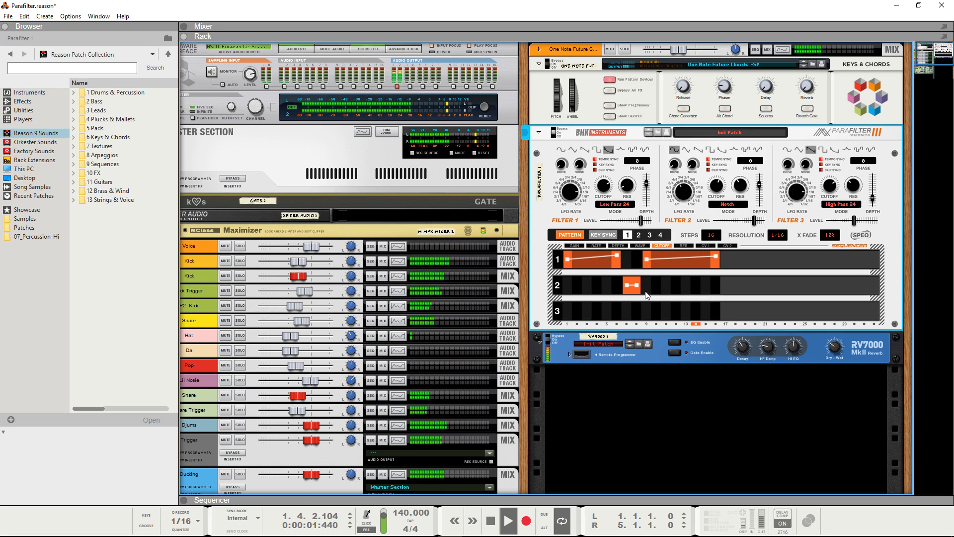
drag(568, 260, 567, 262)
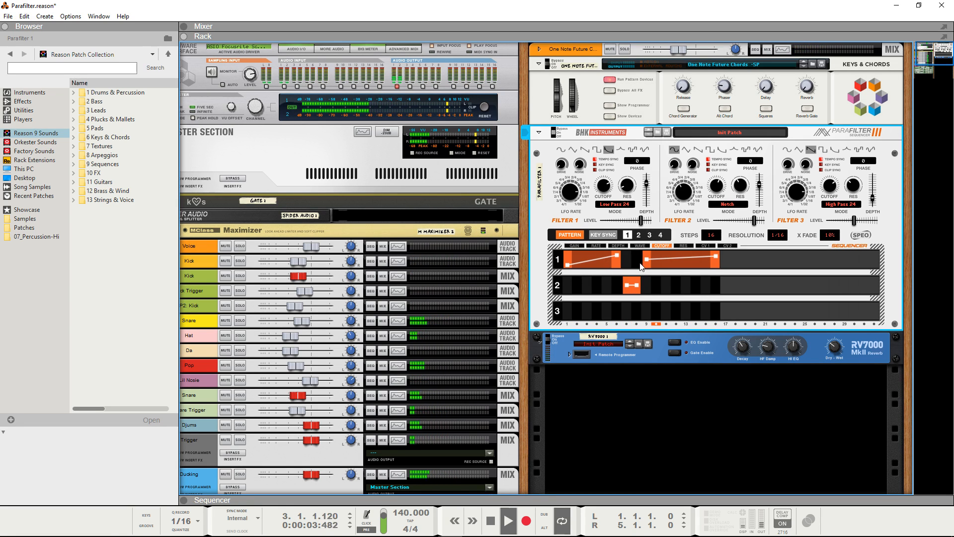
drag(647, 259, 647, 263)
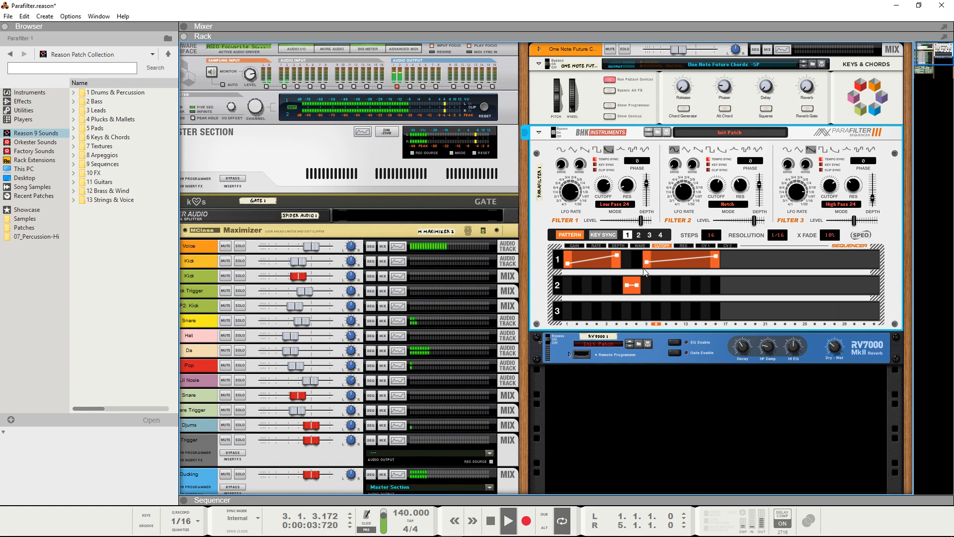
Switch the pattern to the Rate curve, add a point at step 13 of lane 1's second segment and raise the curve before it.
click(596, 246)
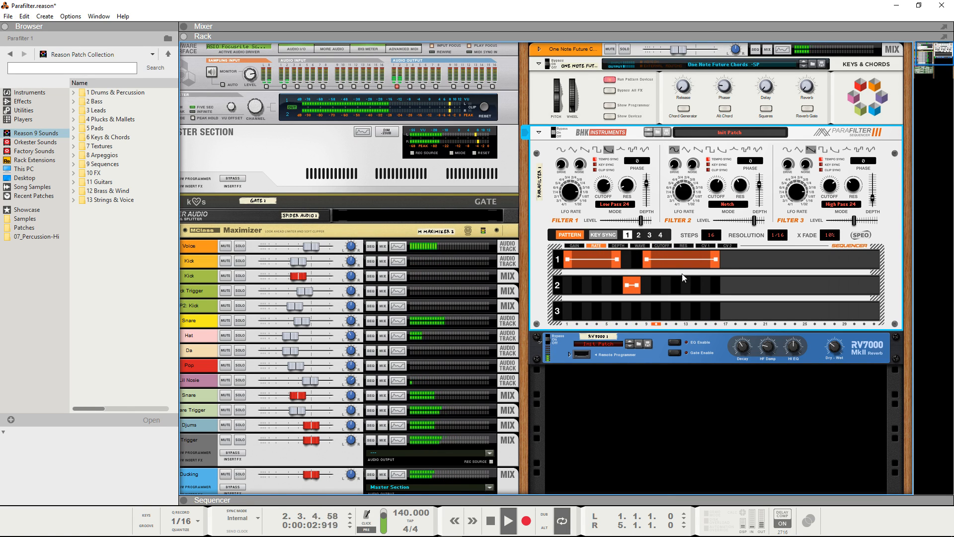
click(682, 259)
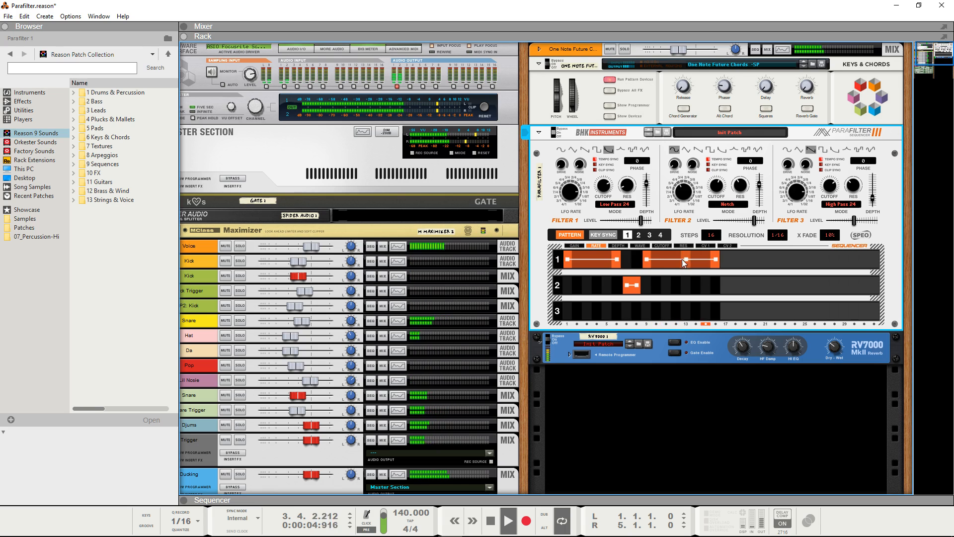
drag(645, 258, 646, 254)
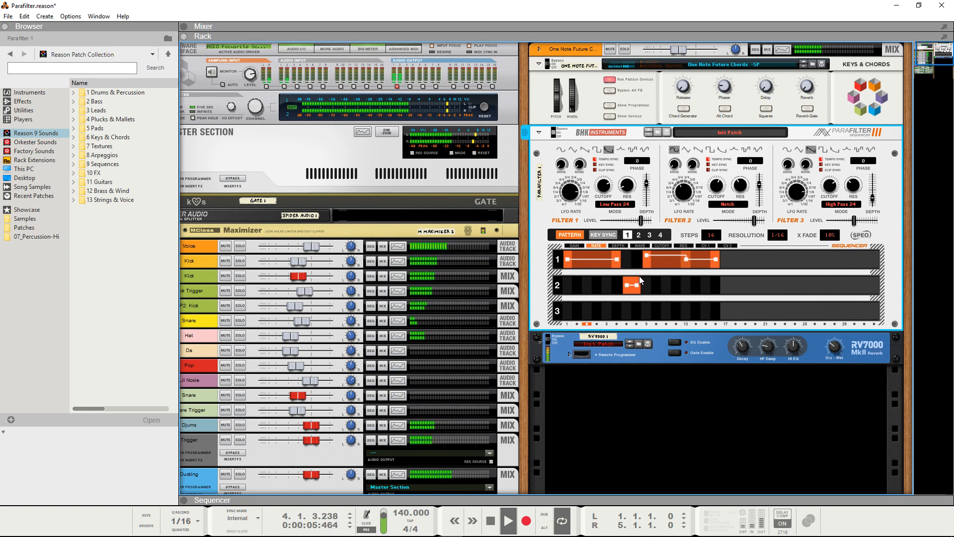
Cable Filter 1's audio output pair to Filter 2's audio input pair on the back of the Parafilter and return to the front.
key(Tab)
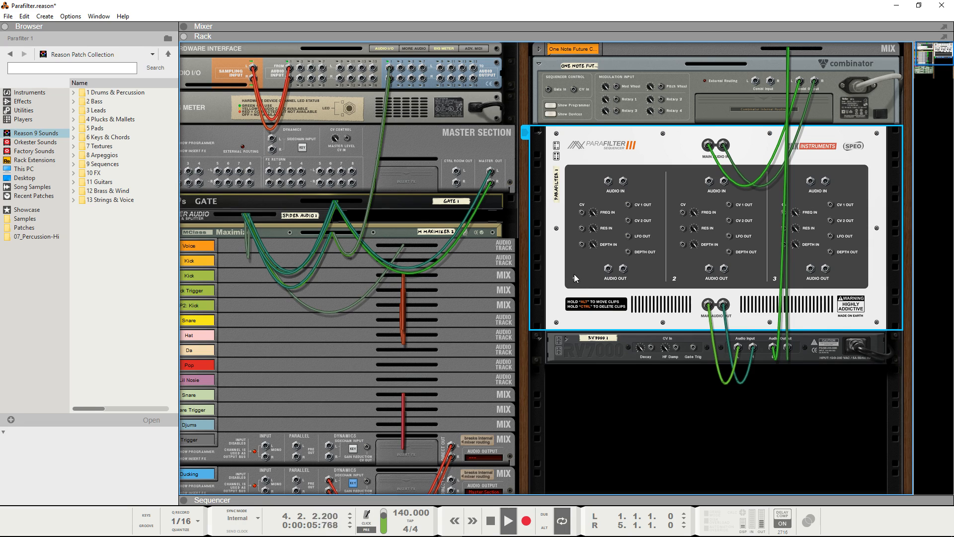
drag(608, 268, 709, 181)
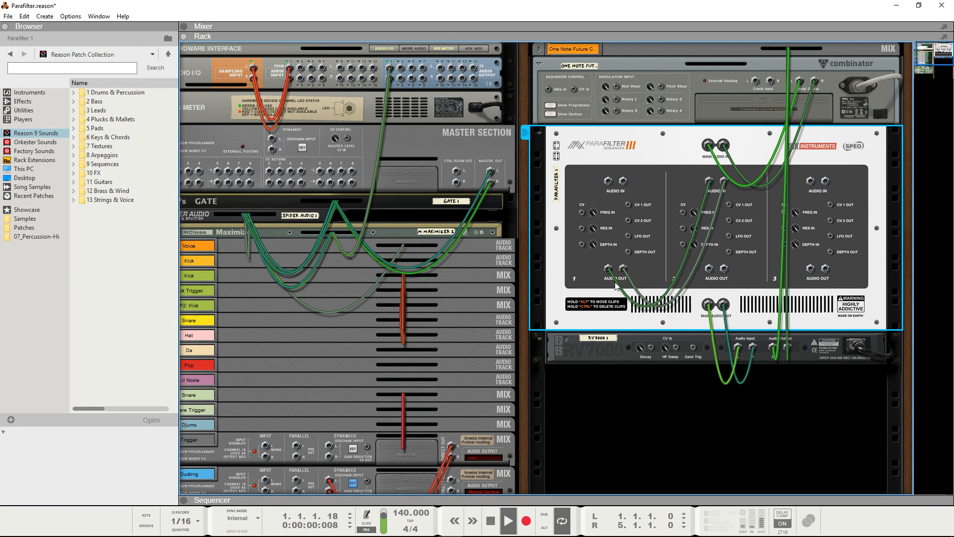
key(Tab)
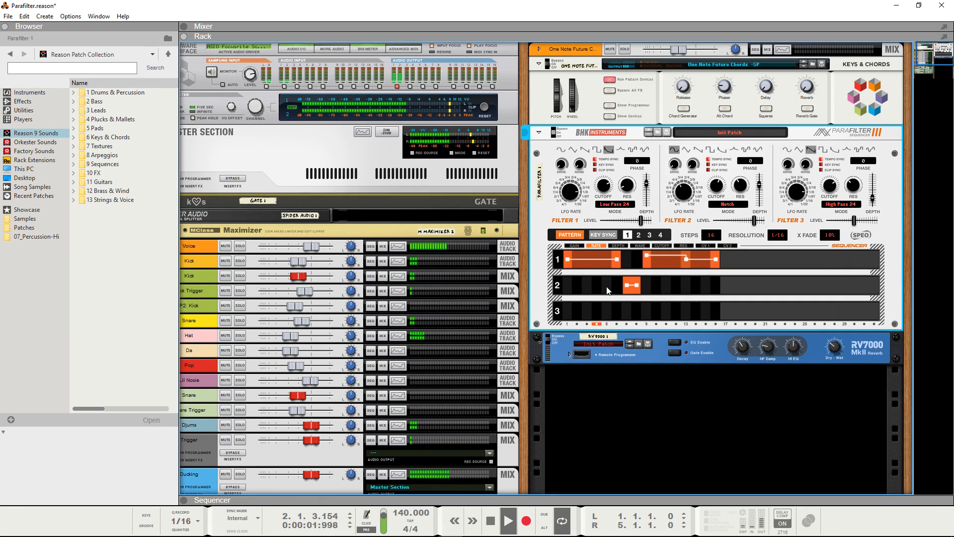
Extend the lane 2 segment to span steps 1–16 and lower Filter 2's level to 6.80 dB.
drag(626, 291, 568, 290)
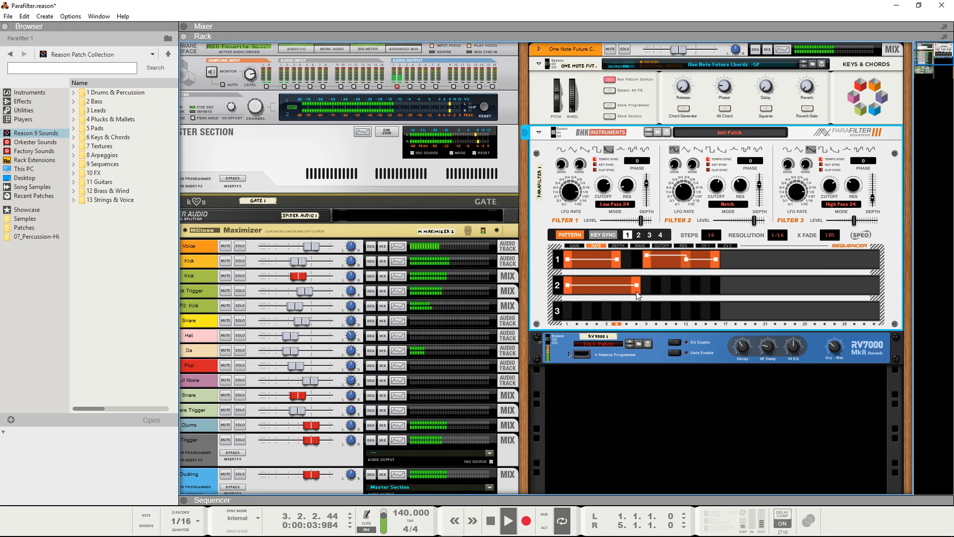
drag(635, 291, 717, 292)
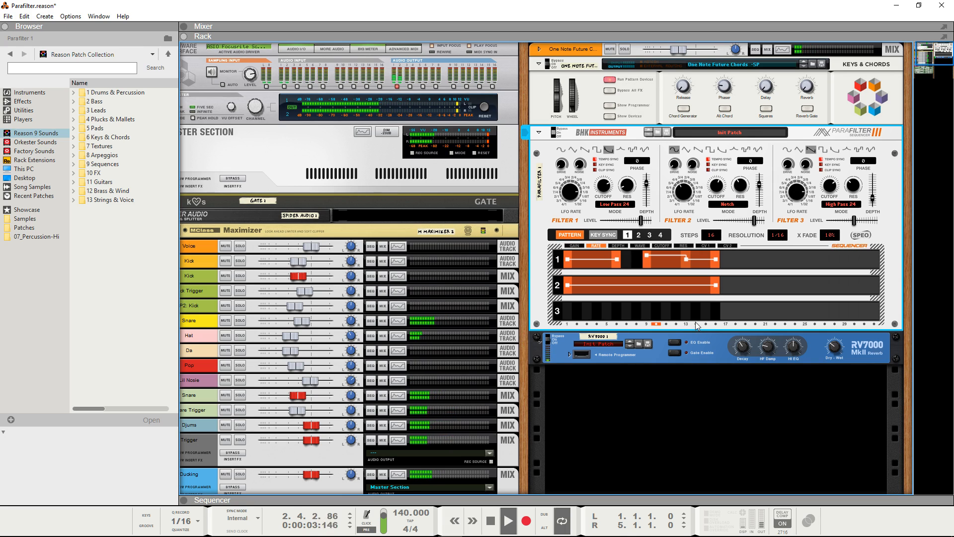
drag(754, 221, 750, 222)
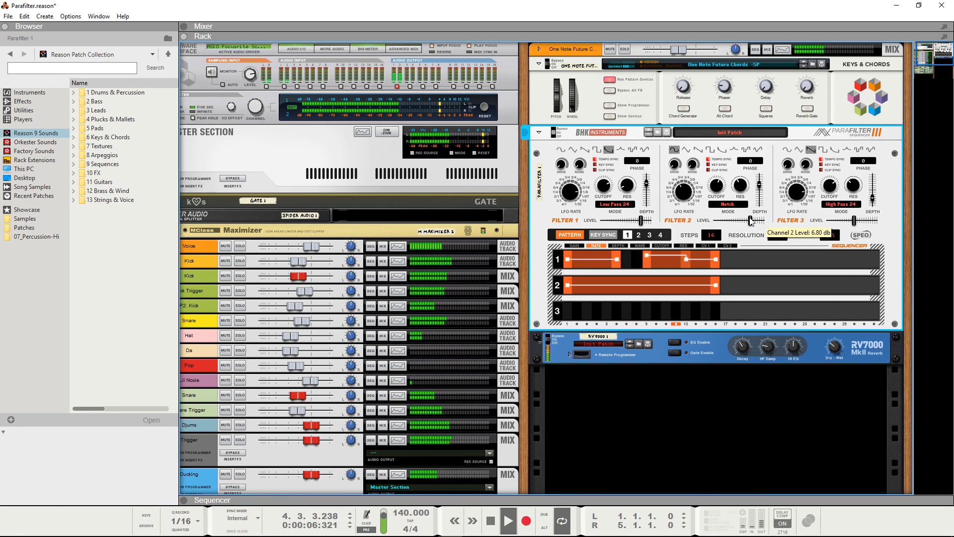
Inspect the Parafilter's rear cabling and bring up the main mixer.
key(Tab)
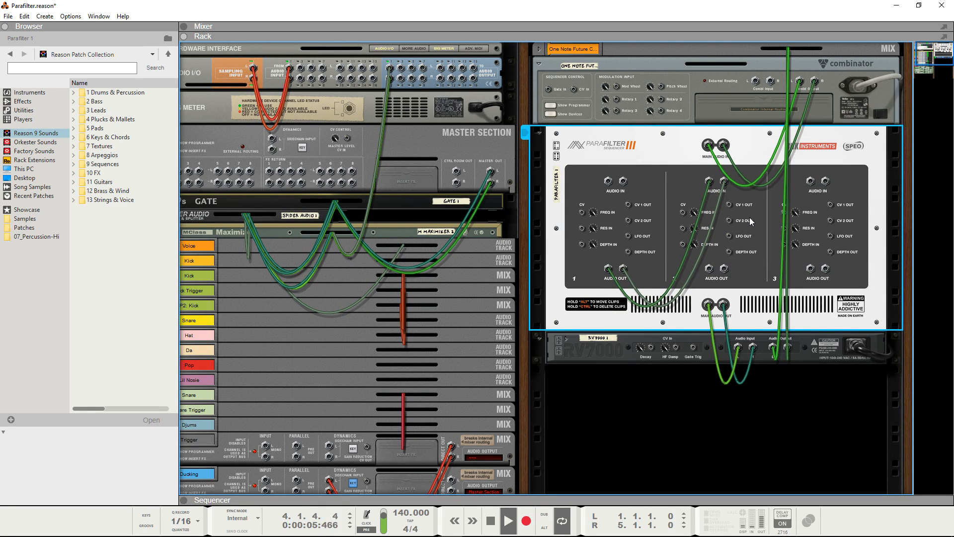
key(Tab)
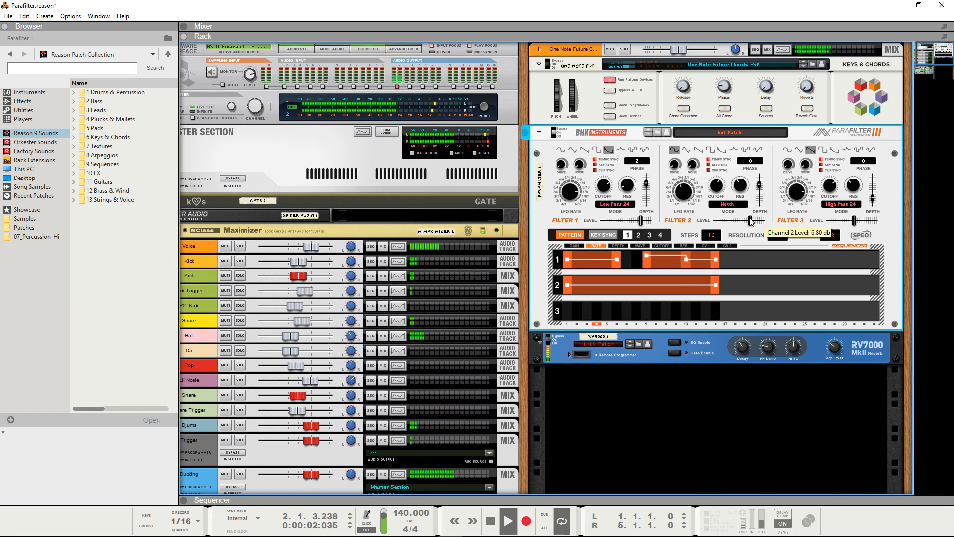
key(F5)
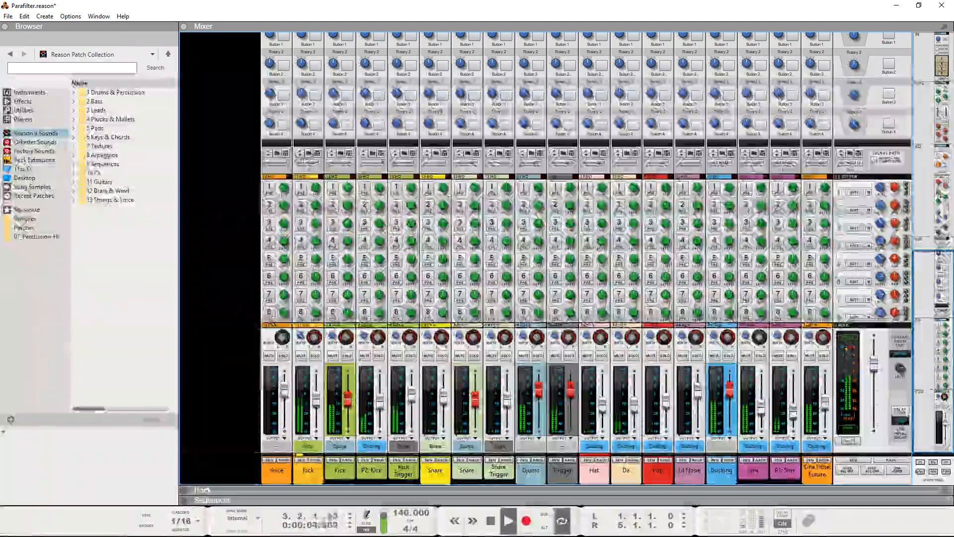